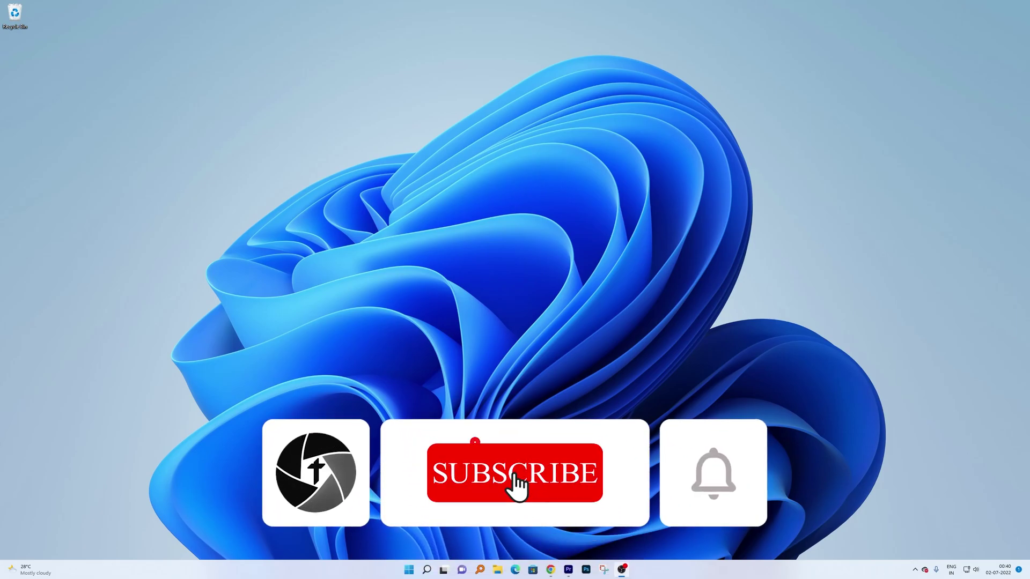
- Open the Windows 11 Start menu to see pinned and recommended apps
key("super")
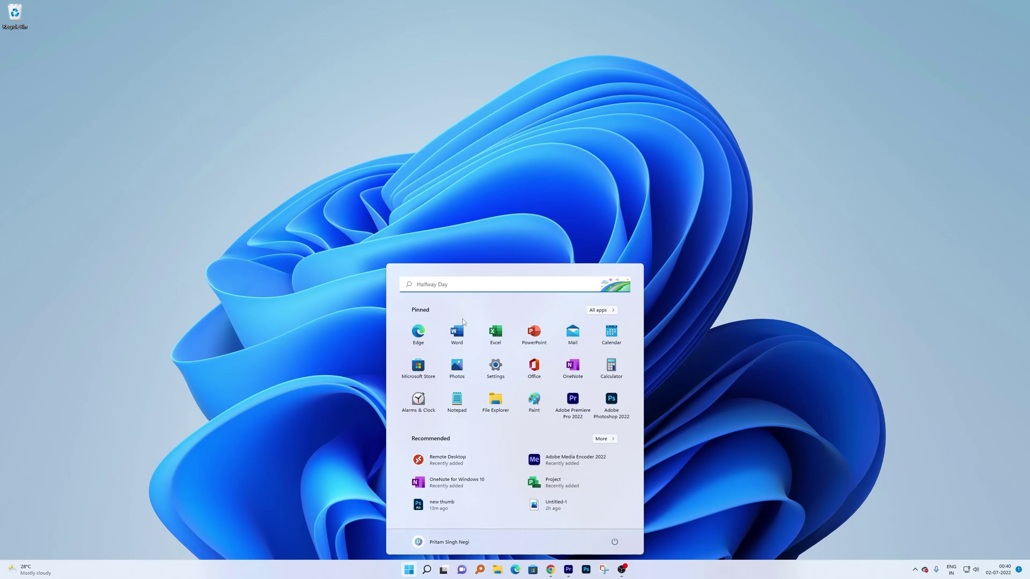
- Launch Remote Desktop from the Recommended list in Start
left_click(454, 464)
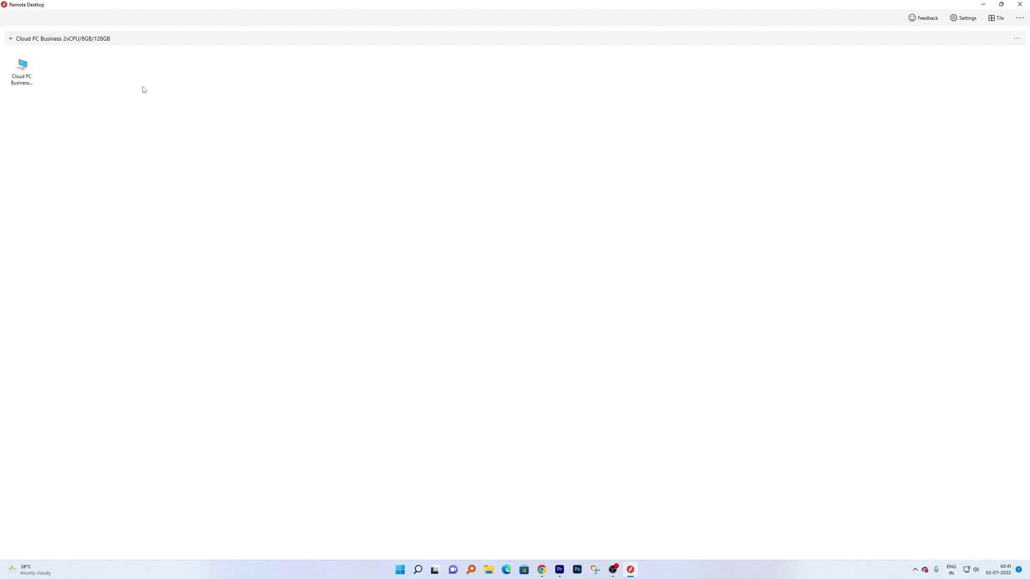
- Connect to the Cloud PC Business workspace and open the Cloud PC's Start menu
double_click(21, 69)
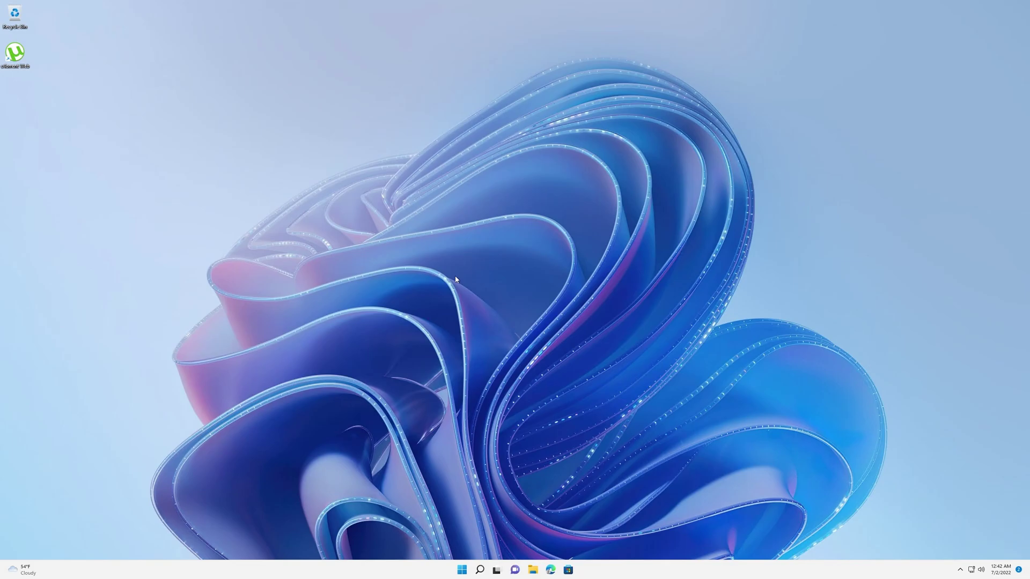
left_click(462, 569)
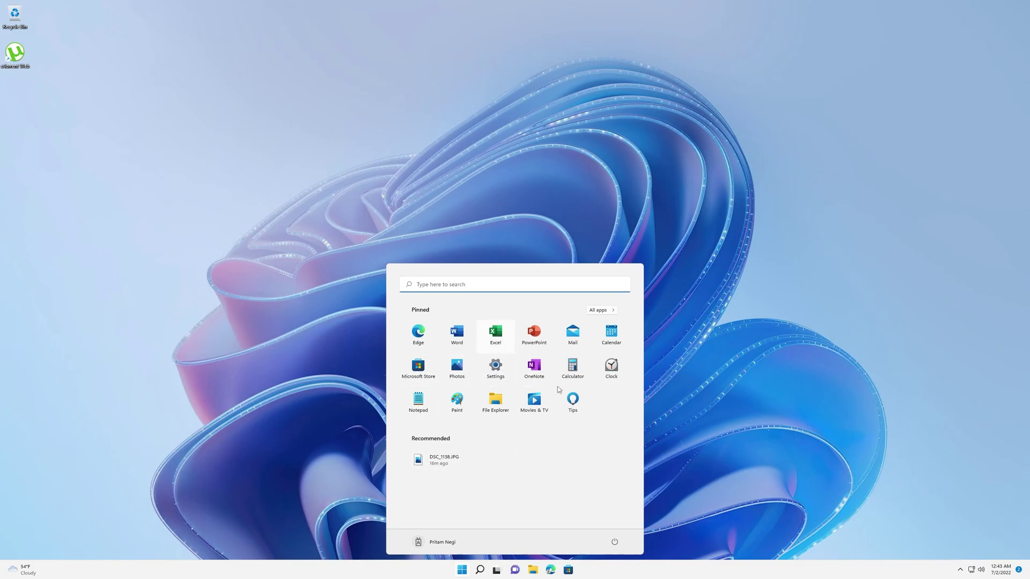
- Launch Excel in view-only mode and preview the Personal monthly budget template
left_click(501, 345)
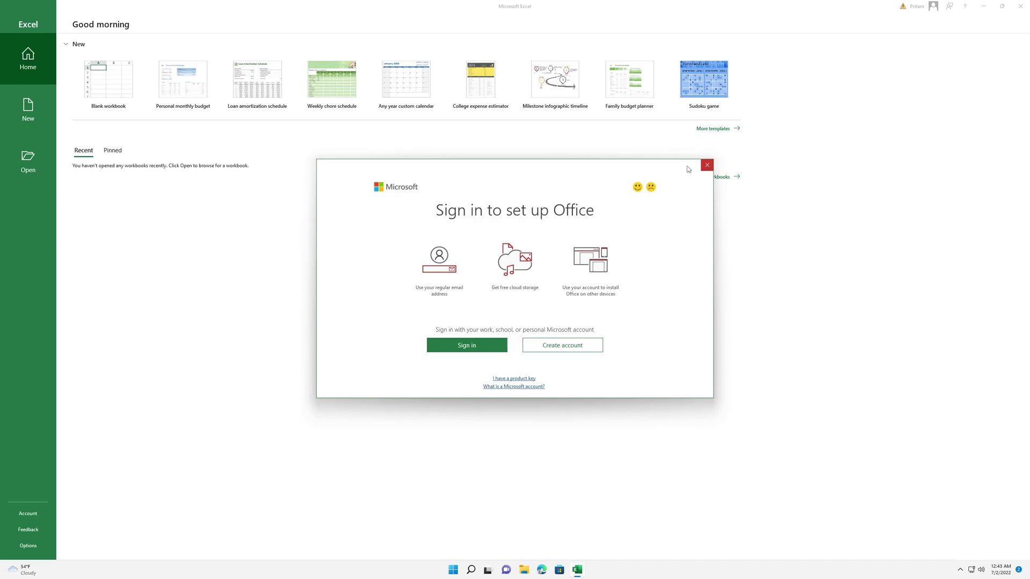
left_click(707, 165)
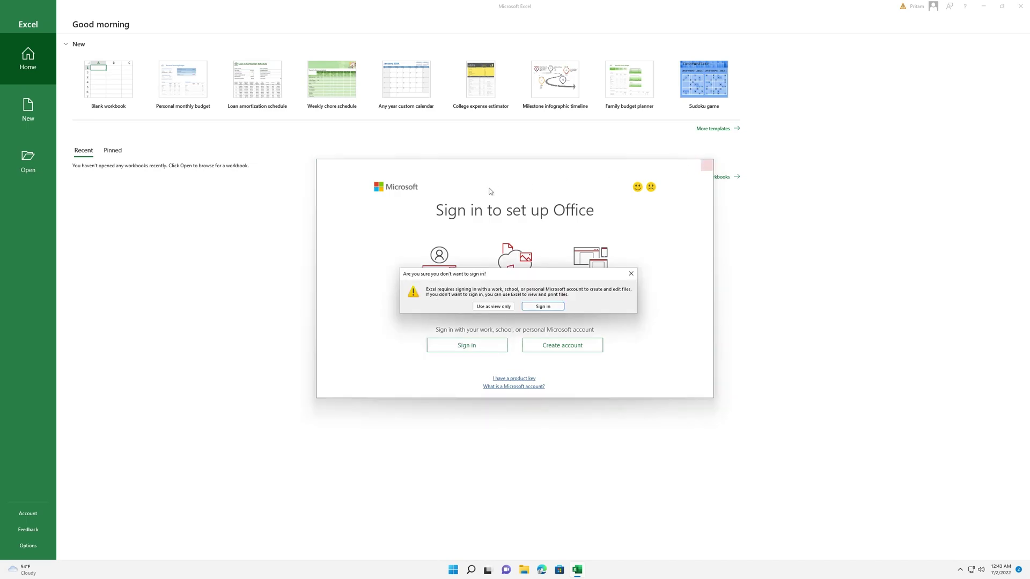
left_click(493, 306)
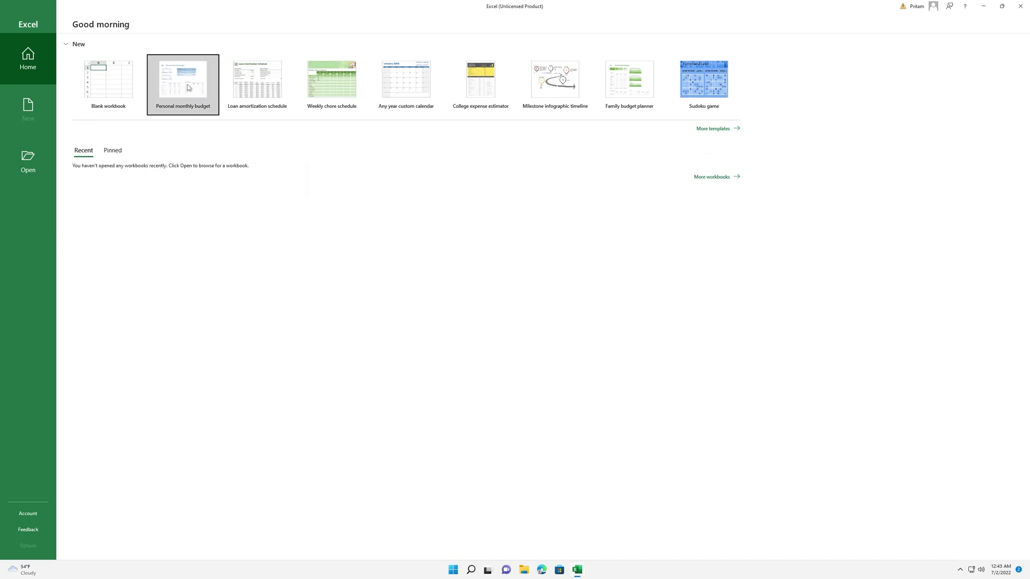
left_click(188, 86)
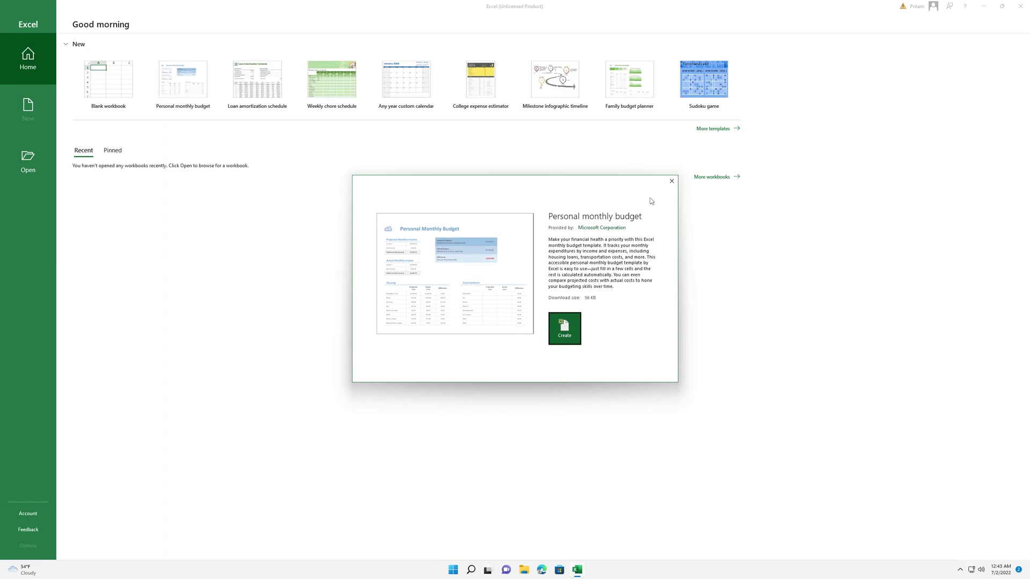
left_click(671, 181)
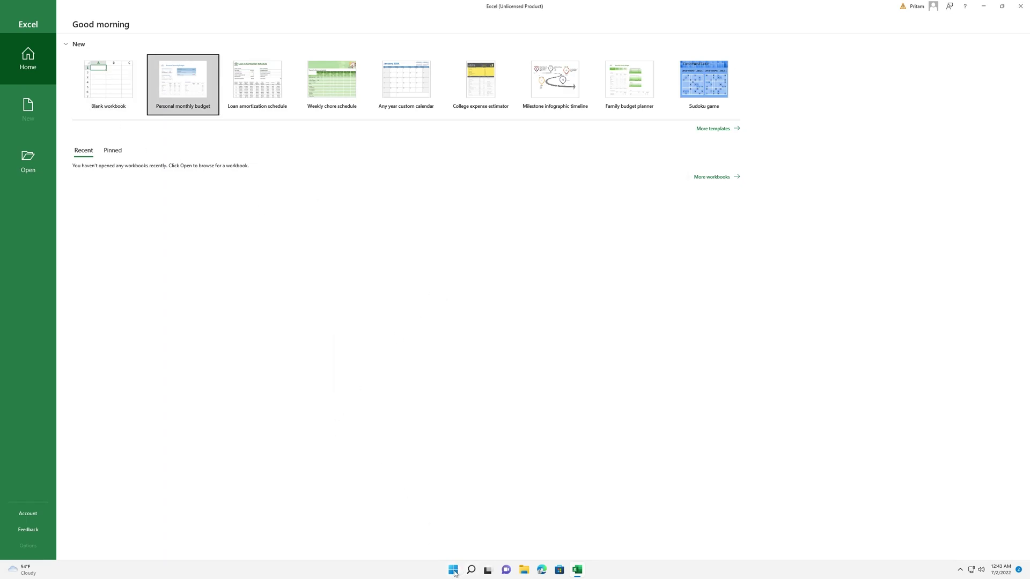
- Check device specs in Settings > About, open the Loan amortization schedule template, then close Excel
left_click(453, 570)
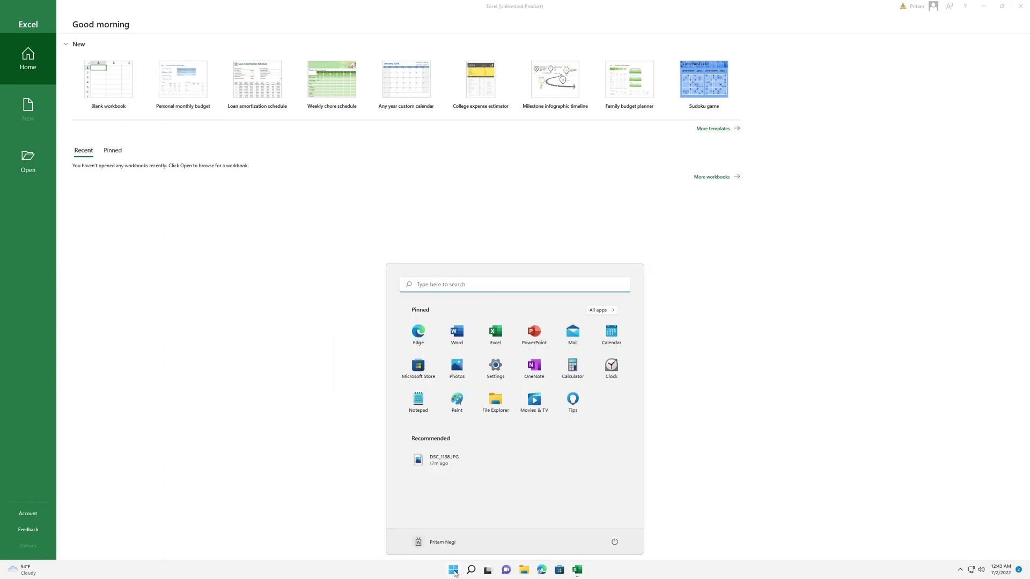
left_click(498, 375)
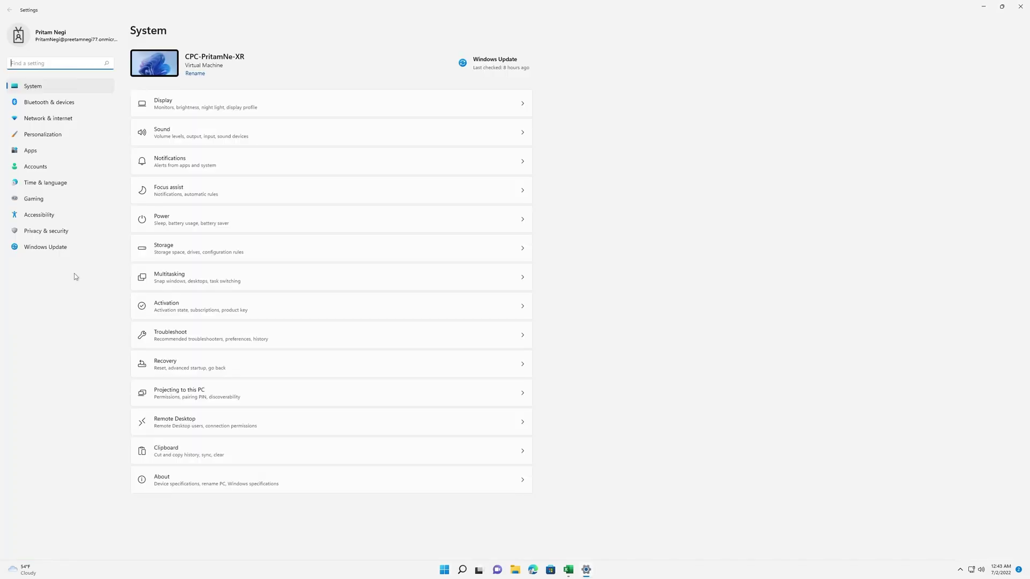
left_click(161, 480)
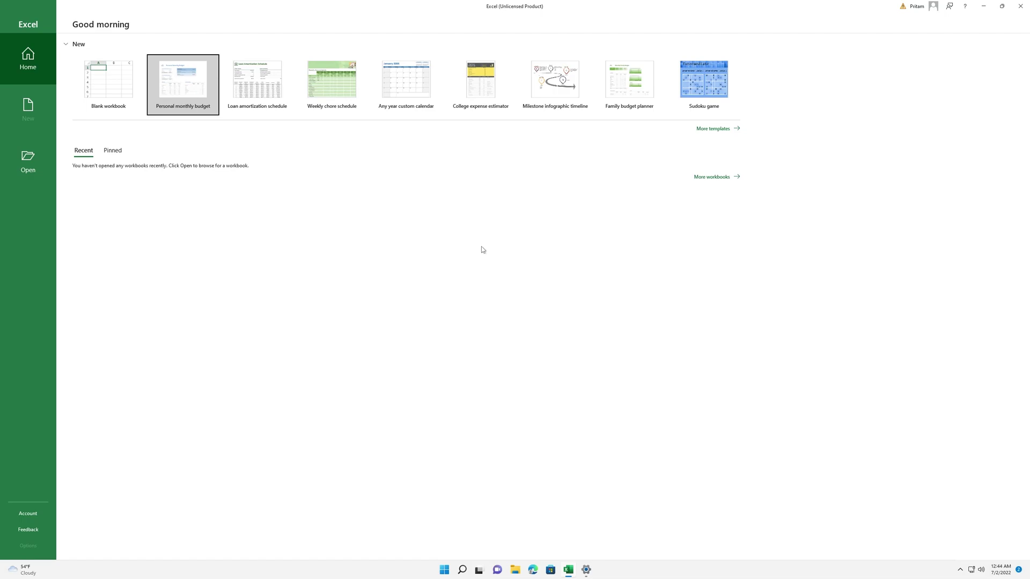
left_click(257, 80)
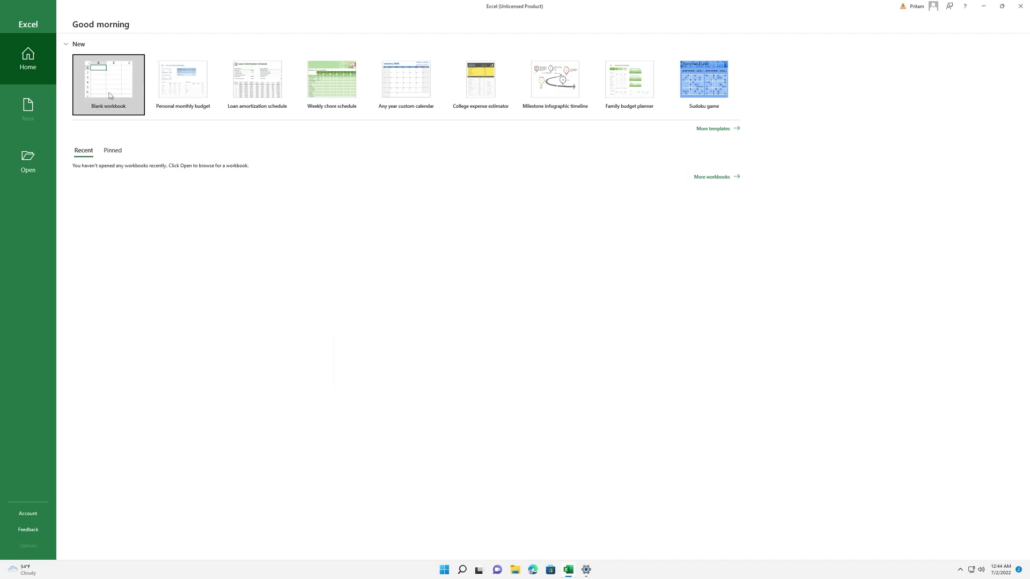
key("alt+F4")
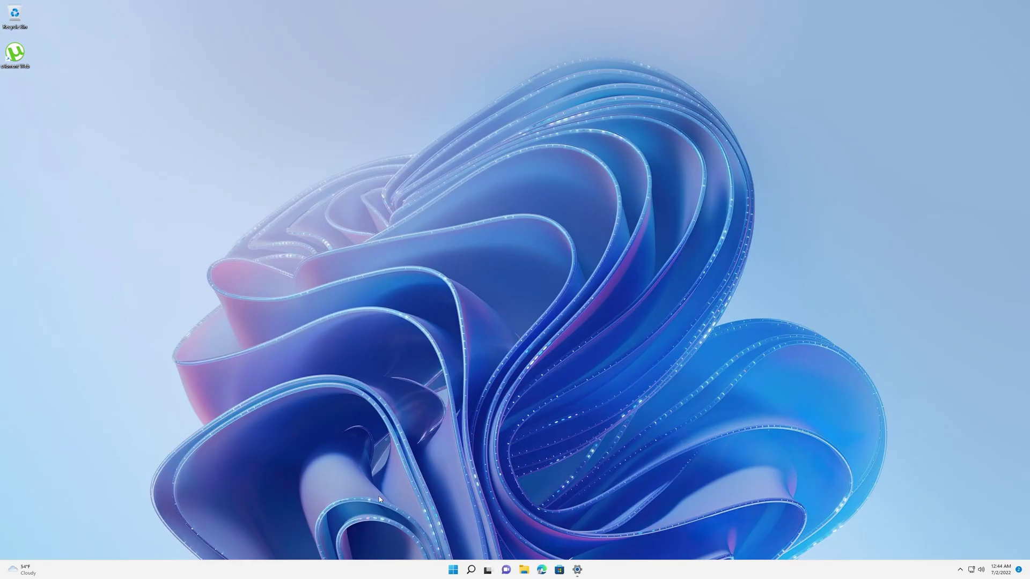
- Start a blank PowerPoint presentation without signing in, view the Animations effects, then close PowerPoint
left_click(453, 570)
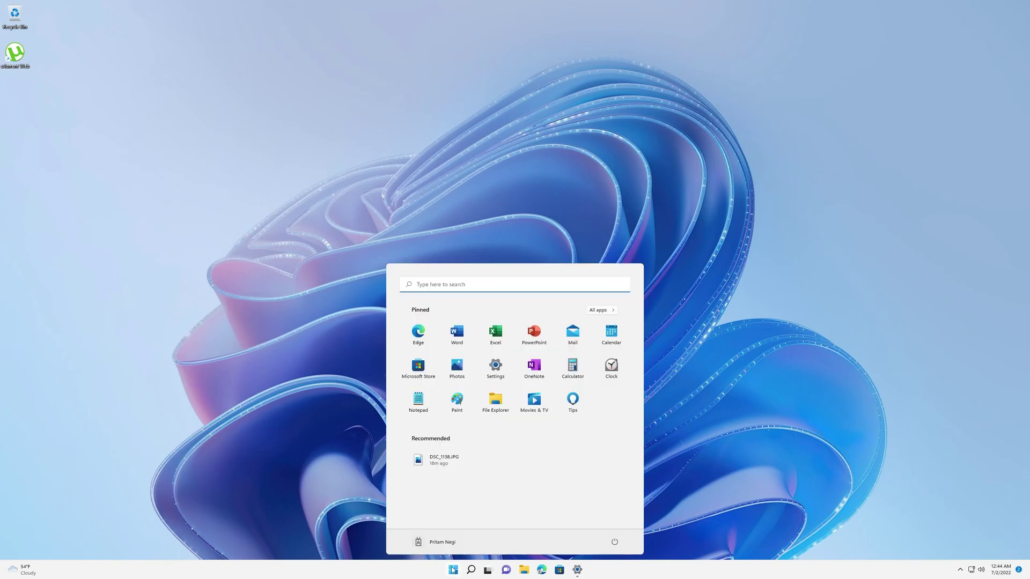
left_click(524, 338)
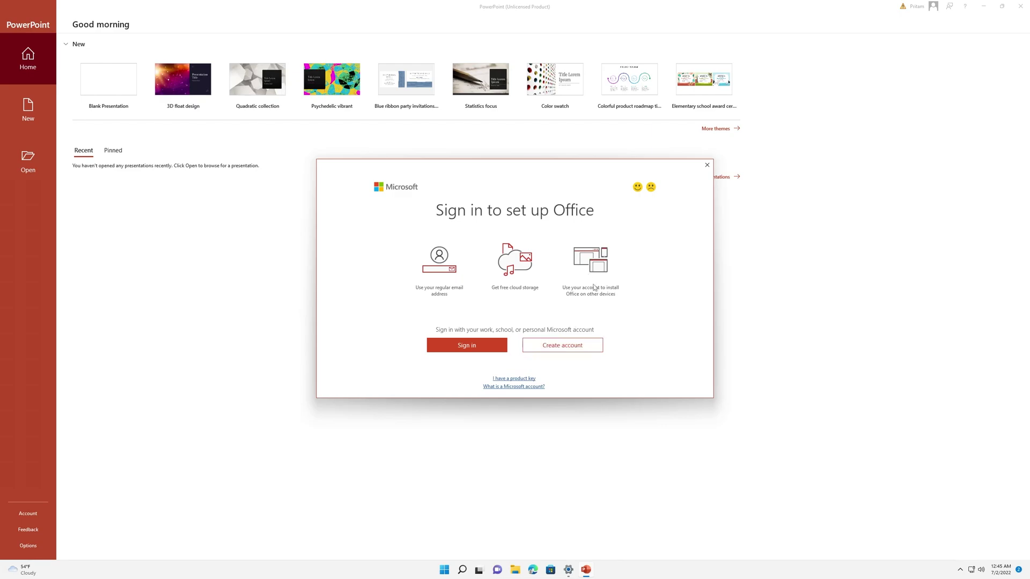
left_click(708, 165)
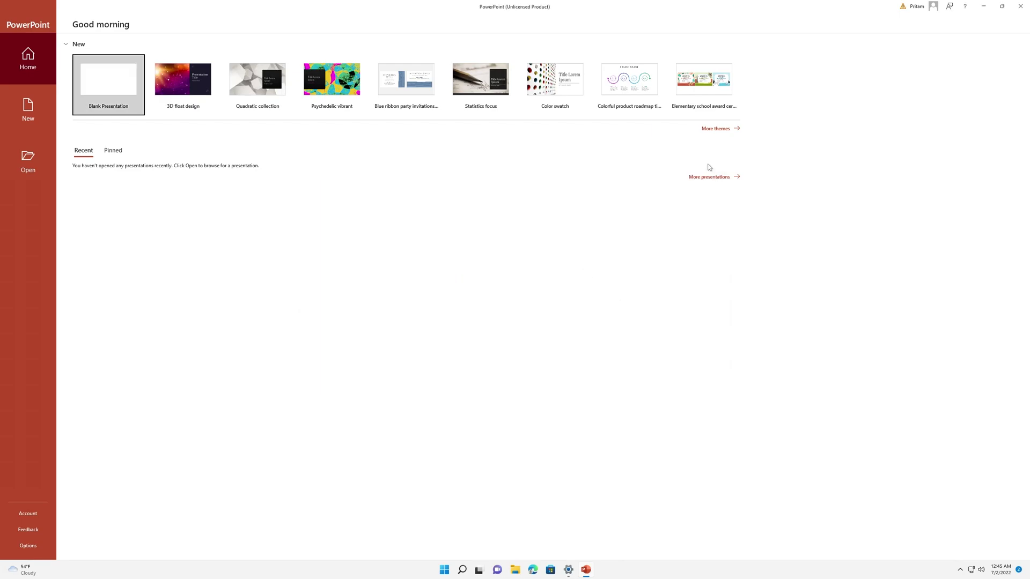
left_click(95, 88)
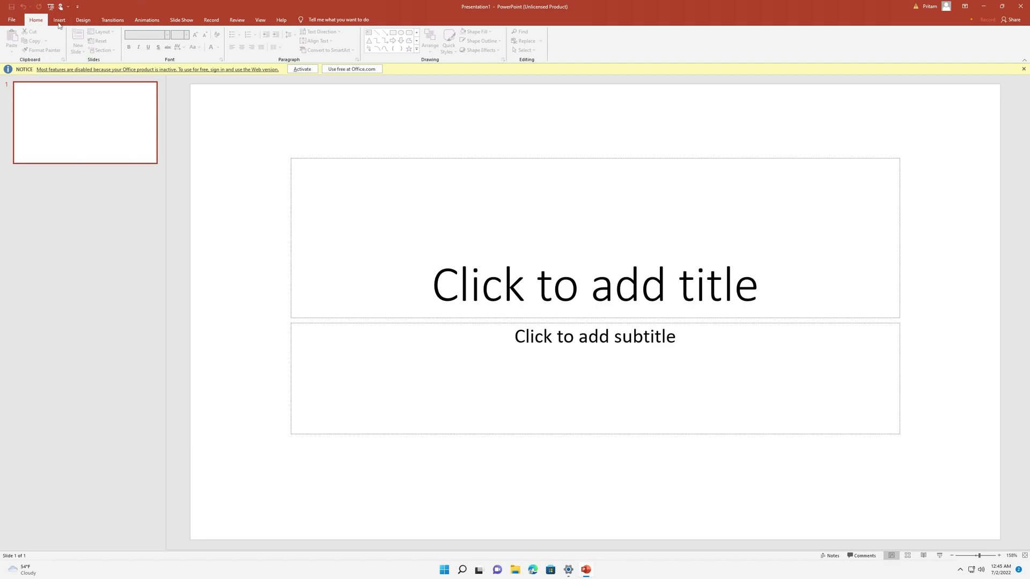
left_click(147, 20)
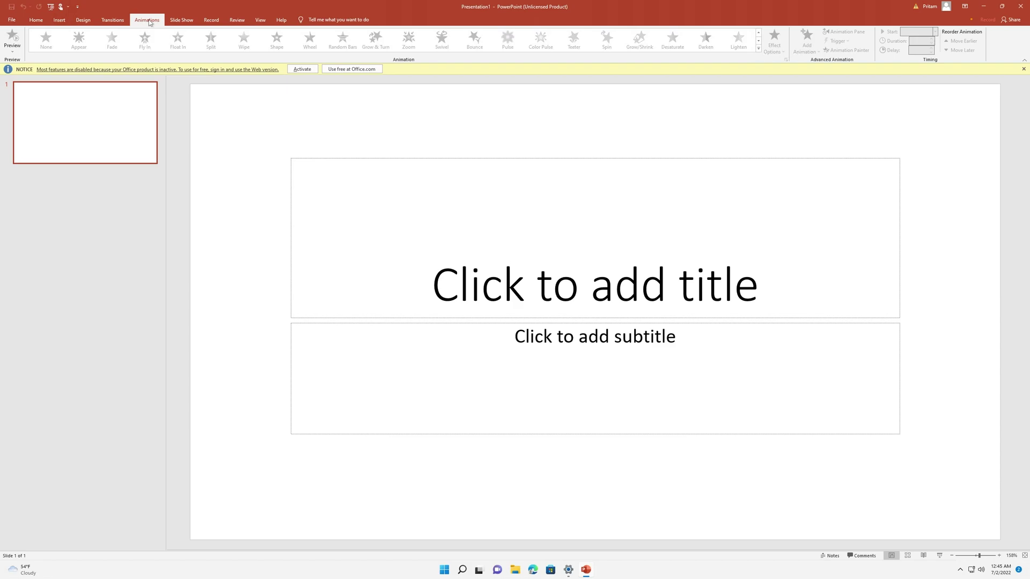
left_click(1019, 5)
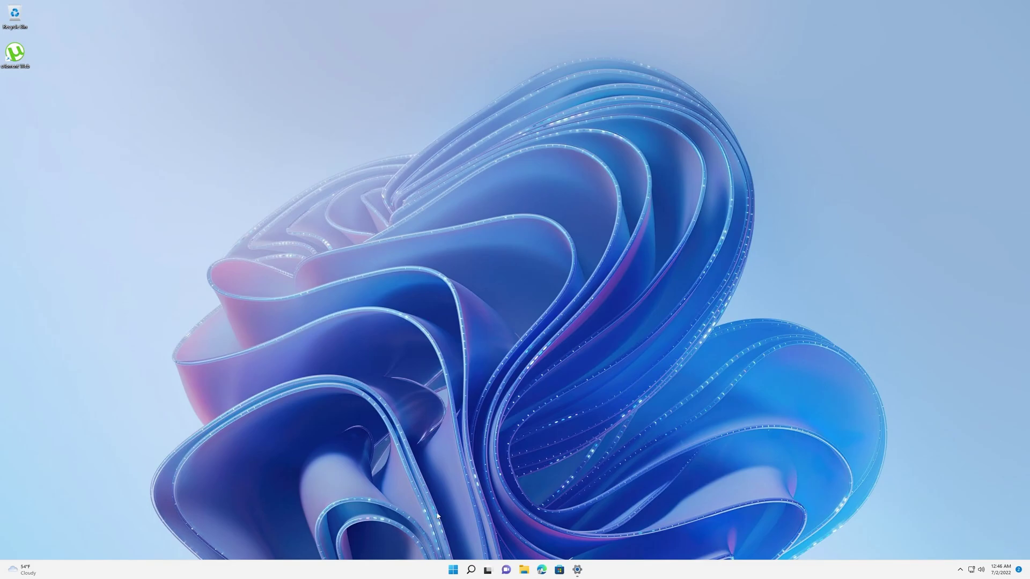
left_click(453, 570)
left_click(418, 400)
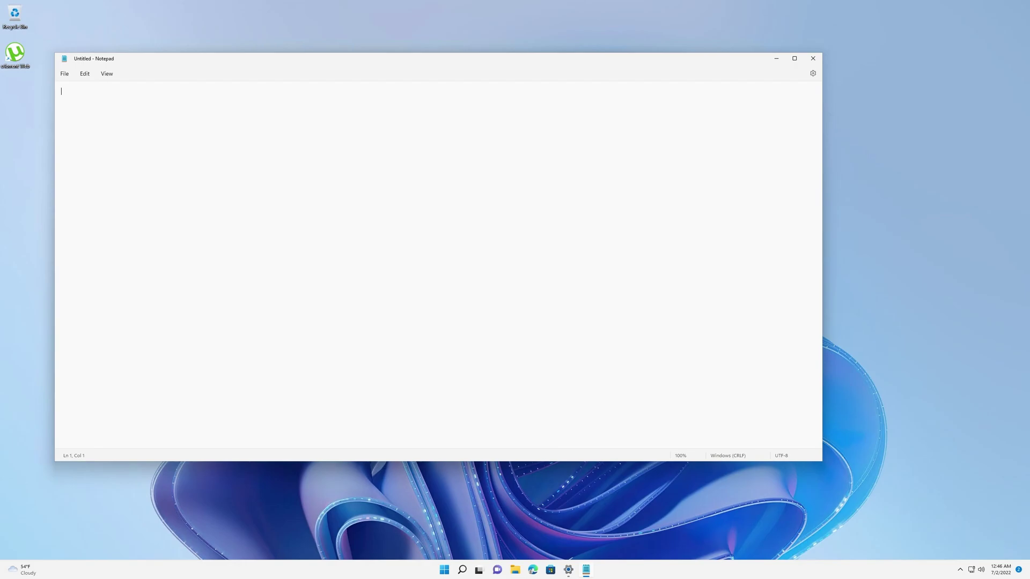
left_click(813, 58)
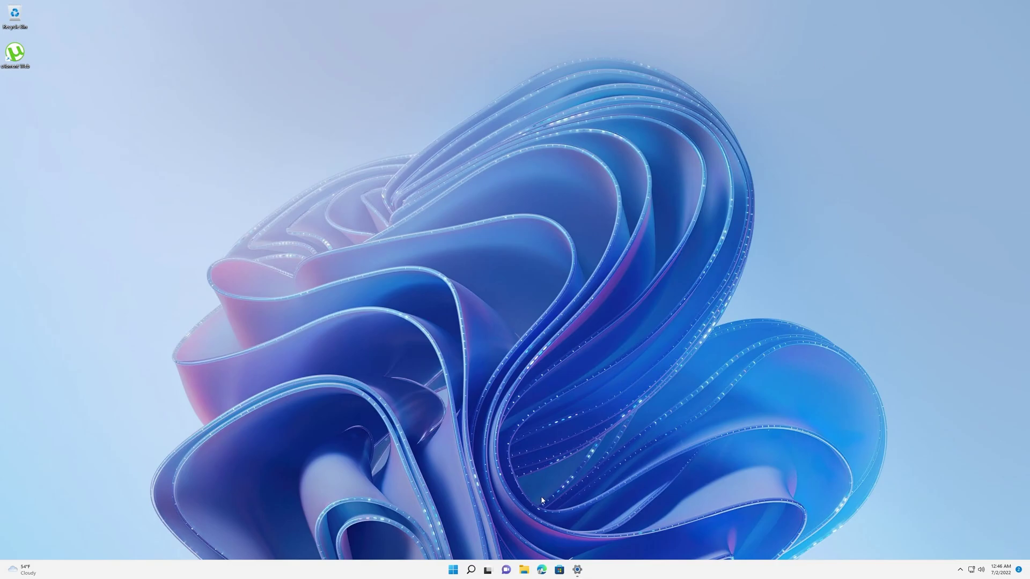
- Launch Edge from Start and scroll the new tab page down to the news feed
left_click(453, 569)
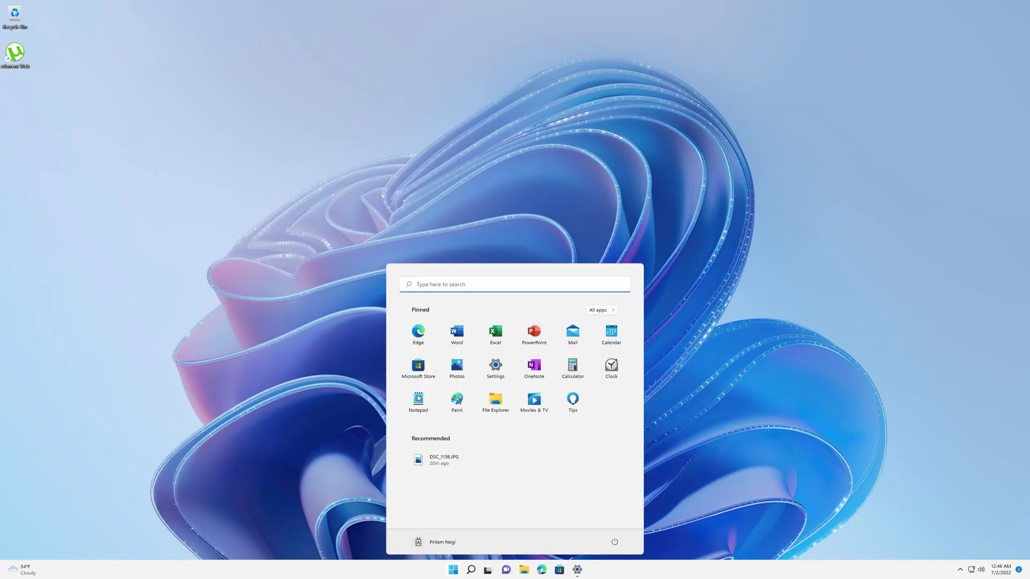
left_click(418, 333)
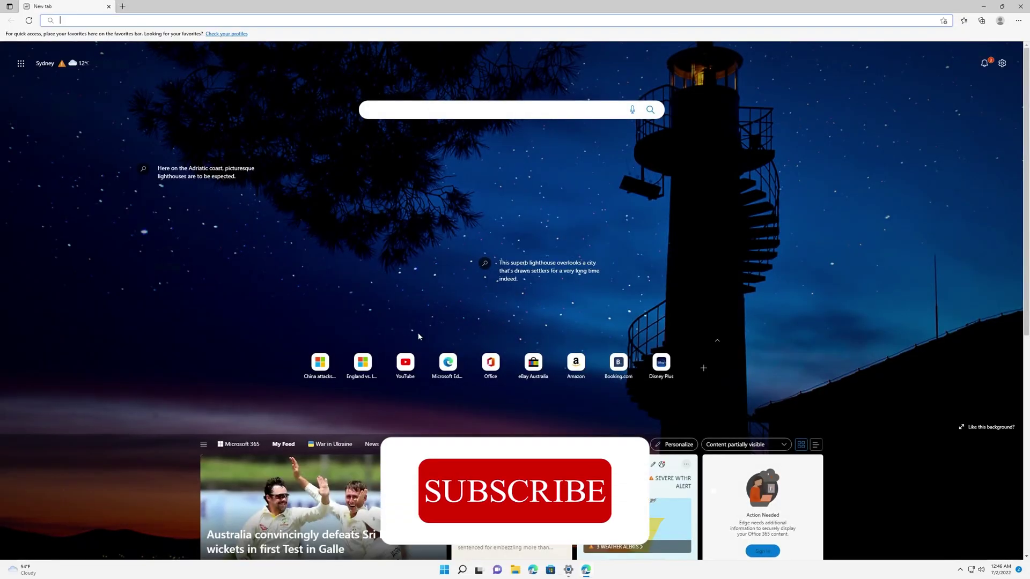
scroll(393, 298, "down", 5)
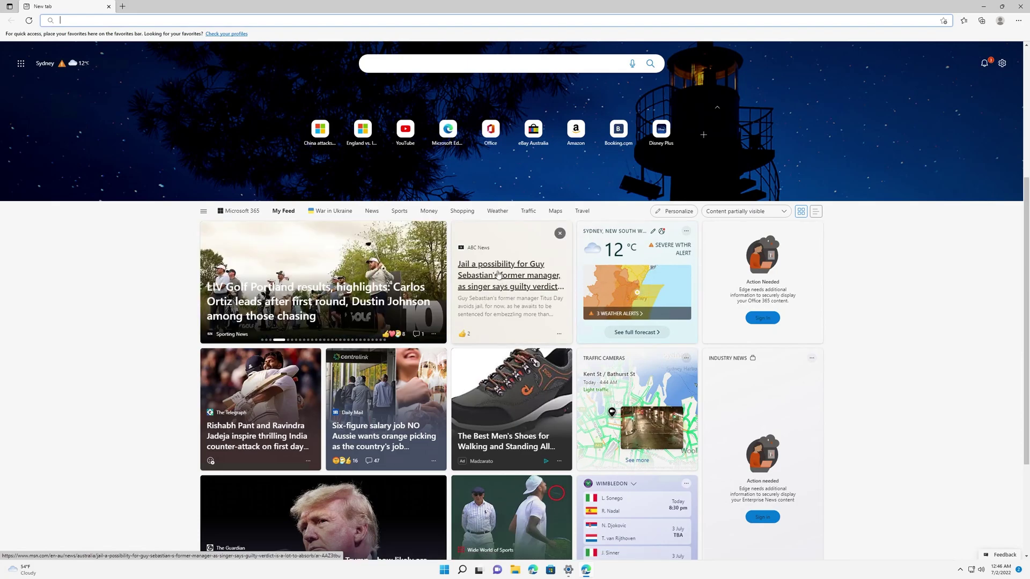
- Go to youtube.com by typing 'you' in the Edge address bar
scroll(499, 279, "up", 3)
left_click(305, 22)
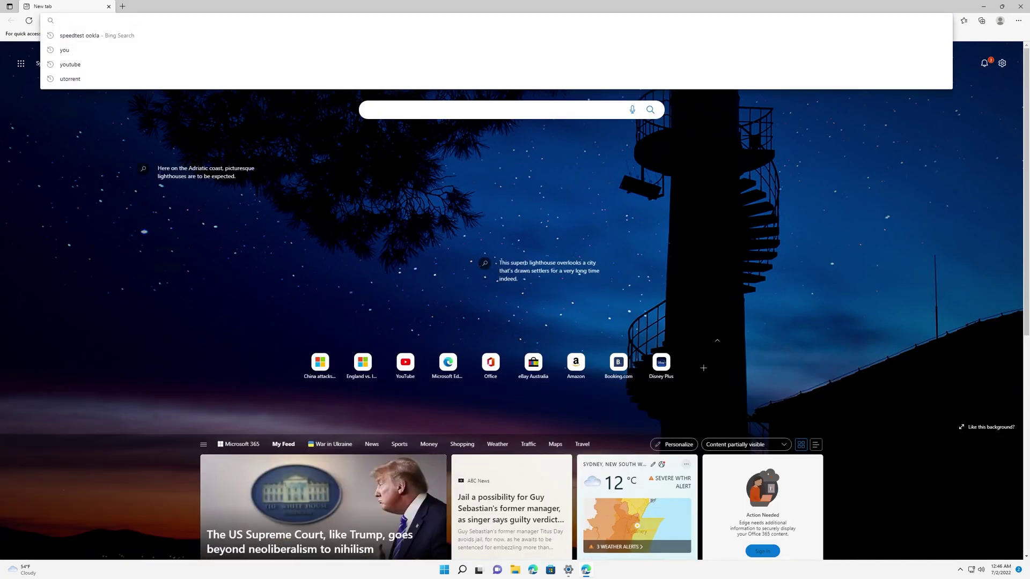
type("youtube.com")
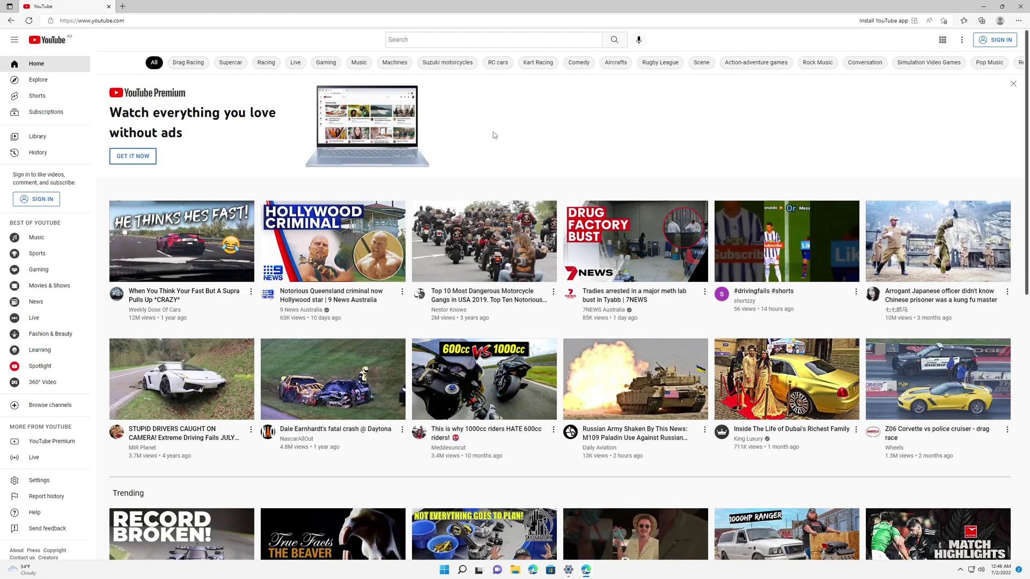
- Search YouTube for 'technoholic' and open the Technoholic channel page
left_click(420, 41)
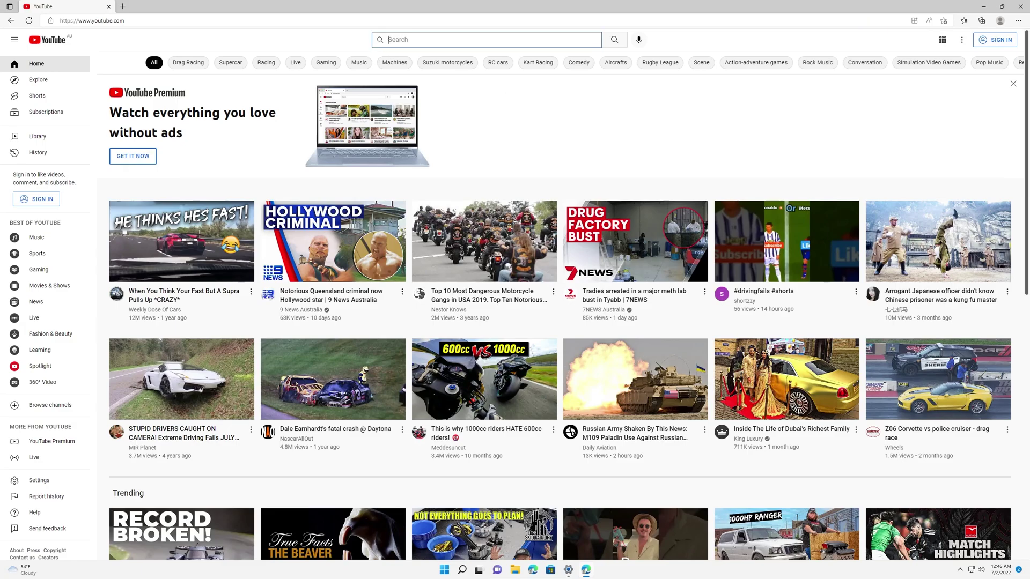
type("tech")
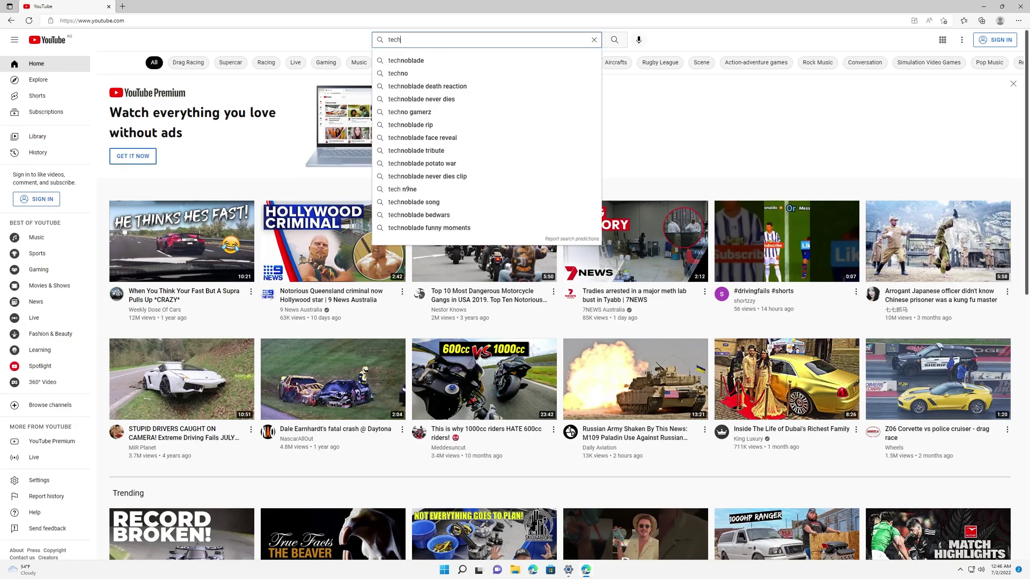
type("noholic")
key("Return")
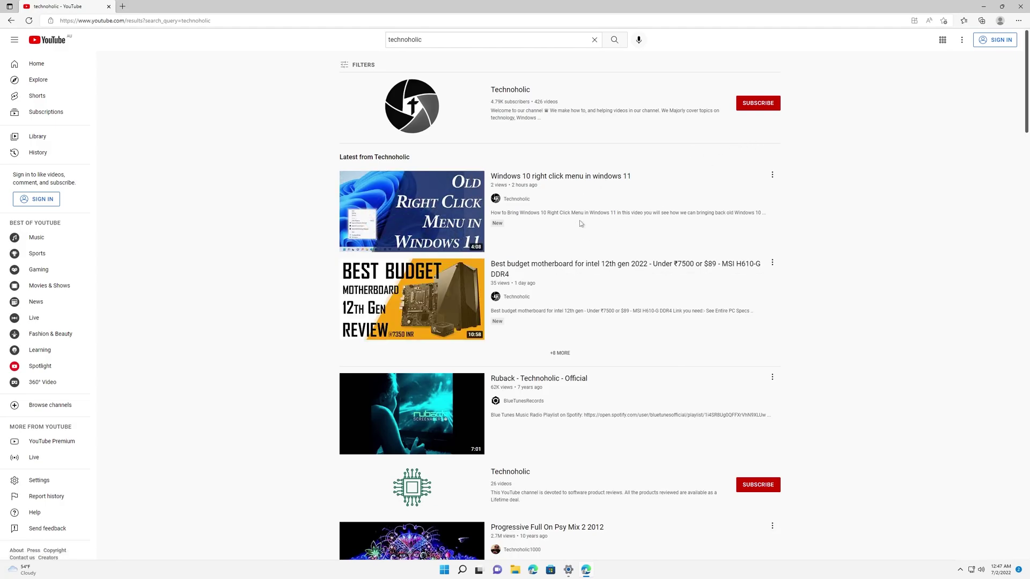
scroll(590, 247, "down", 2)
scroll(544, 119, "up", 2)
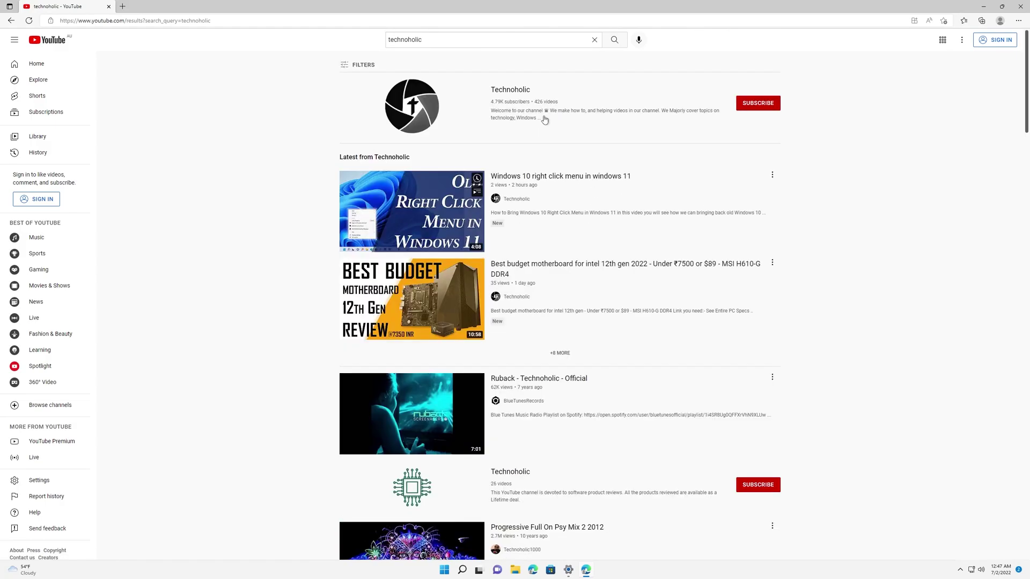
left_click(504, 93)
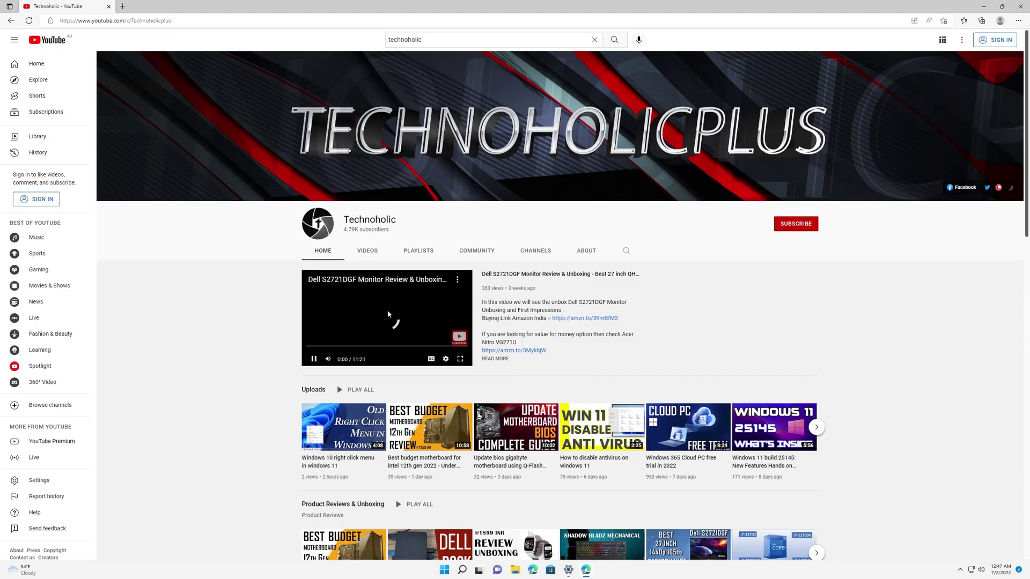
- Watch the Dell S2721DGF review full screen, pause at 0:09, and exit full screen
key("f")
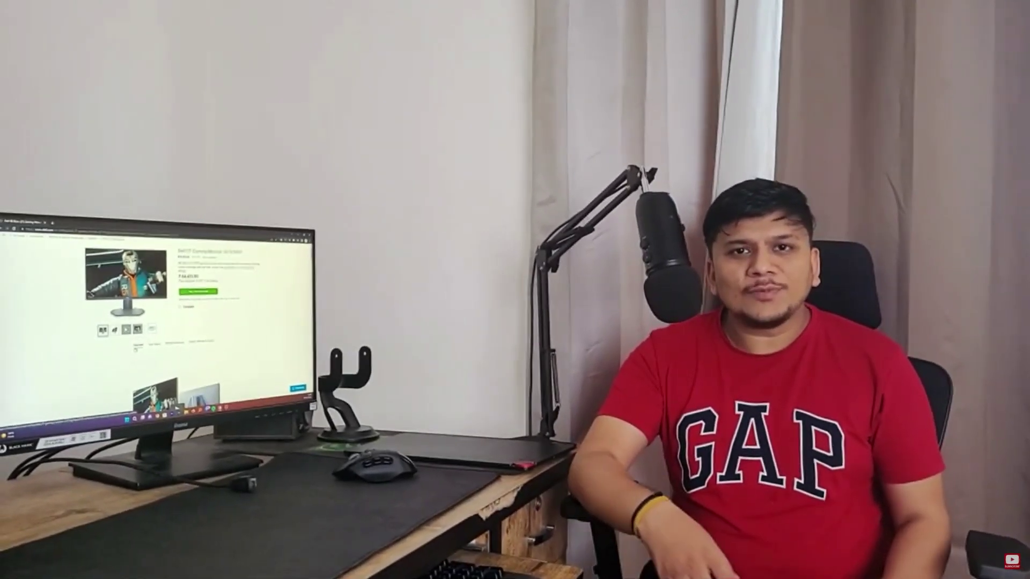
key("space")
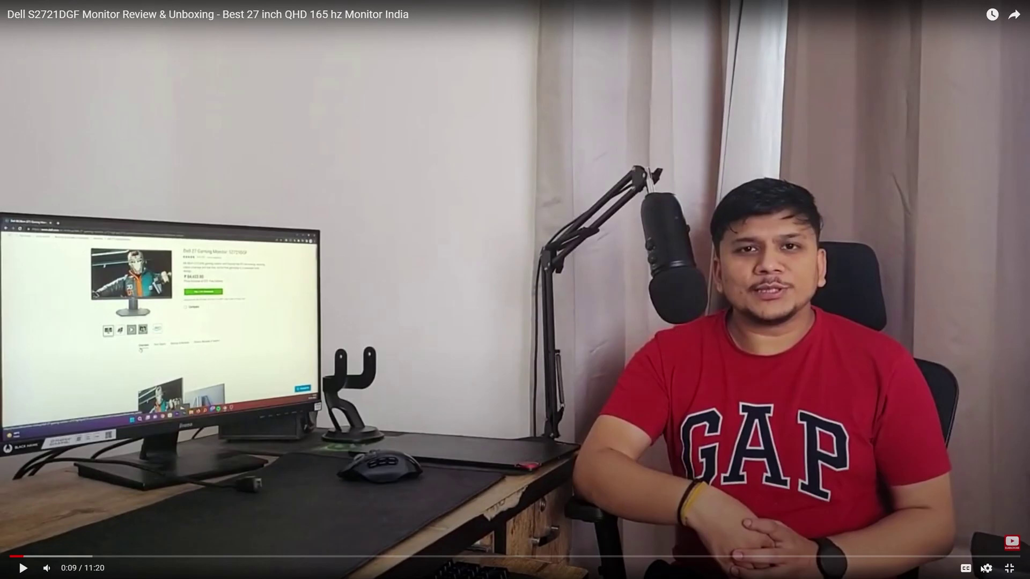
left_click(1008, 568)
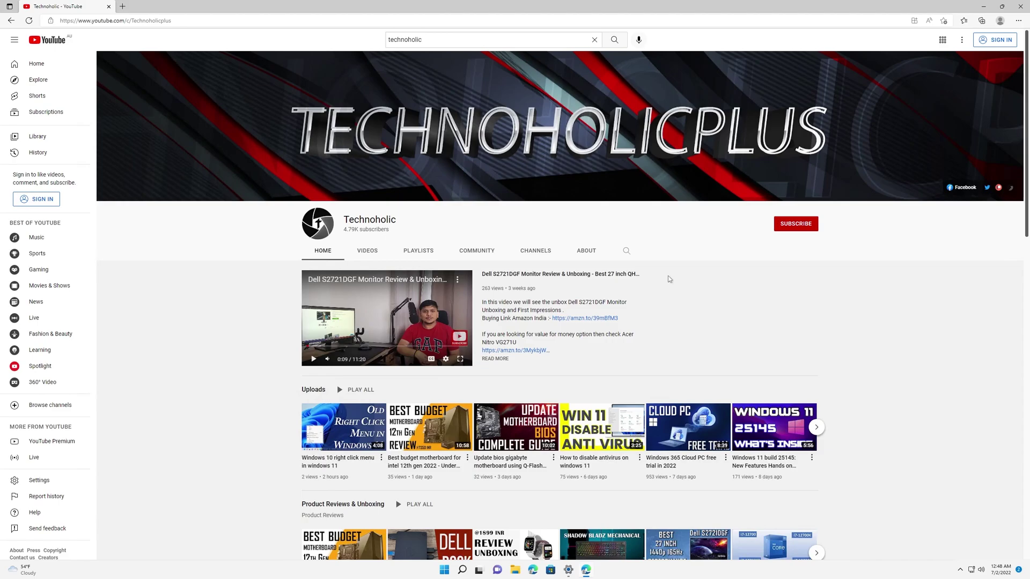
- Search Start for 'sola', launch Solitaire Collection, and maximize its window
left_click(443, 569)
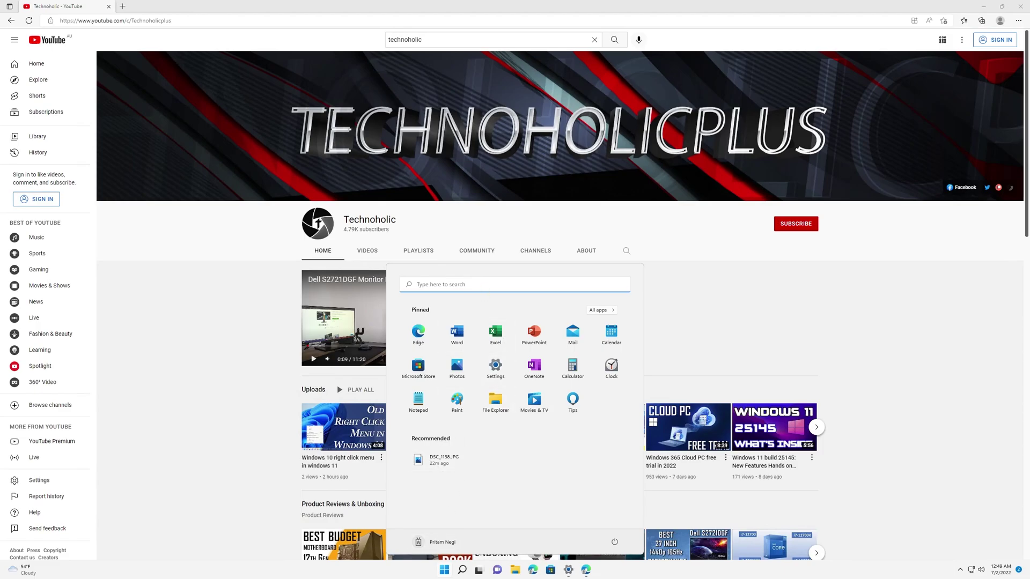
key("super+s")
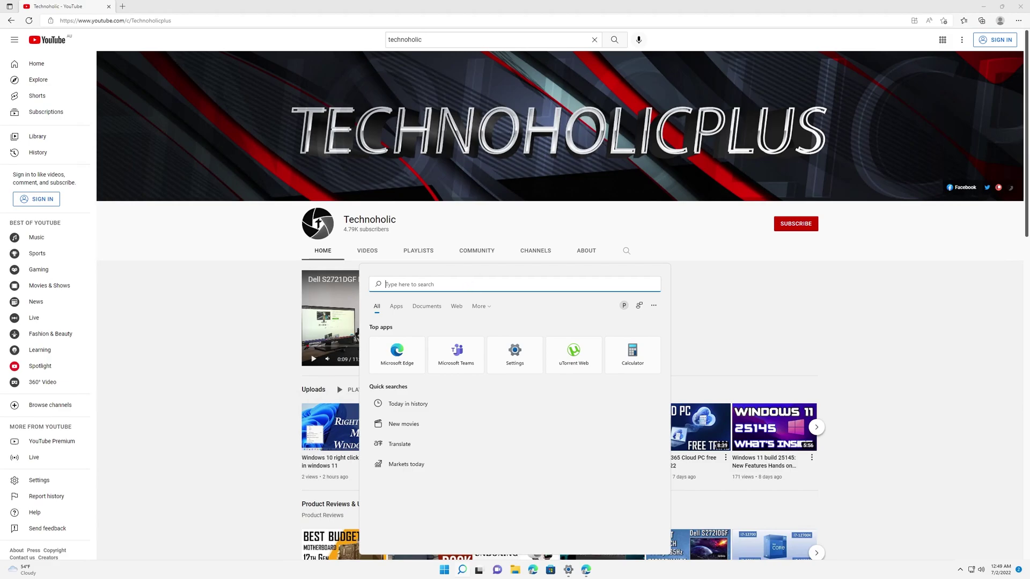
type("s")
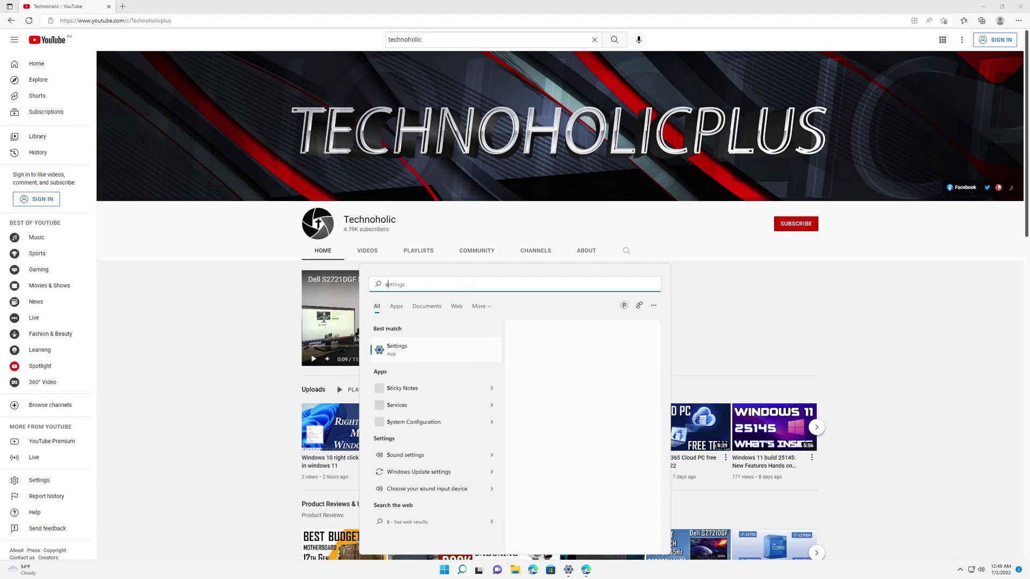
type("ola")
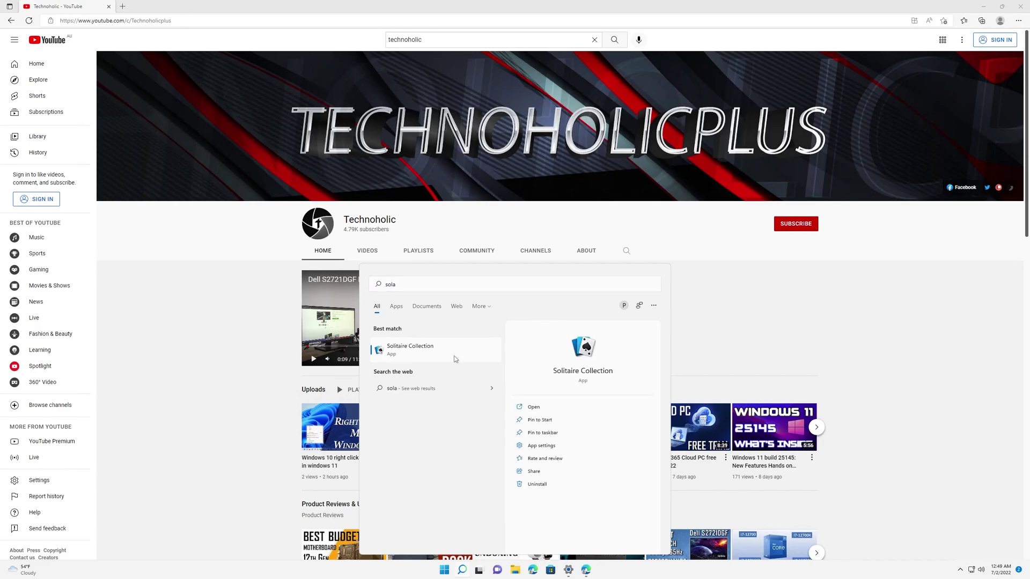
left_click(453, 355)
left_click(506, 46)
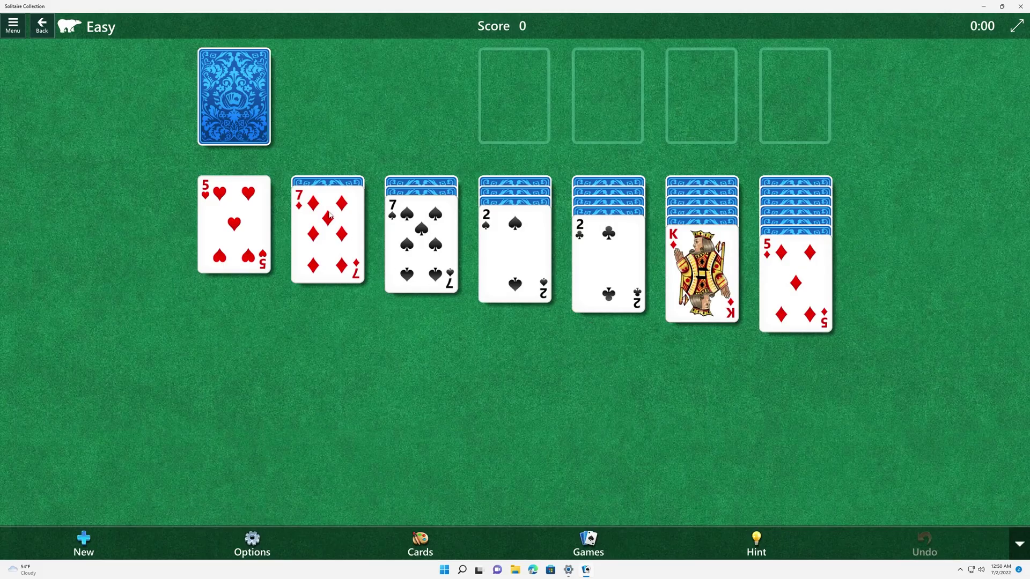
- Drag the 7♦ toward the foundation piles and dismiss the How to play tip
left_click(328, 226)
left_click_drag(349, 212, 501, 72)
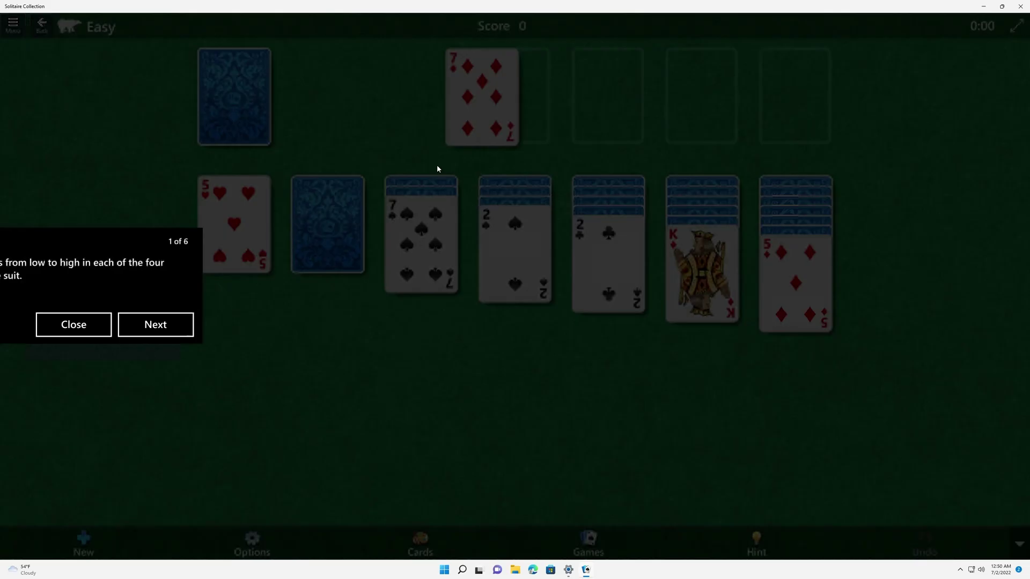
left_click(597, 324)
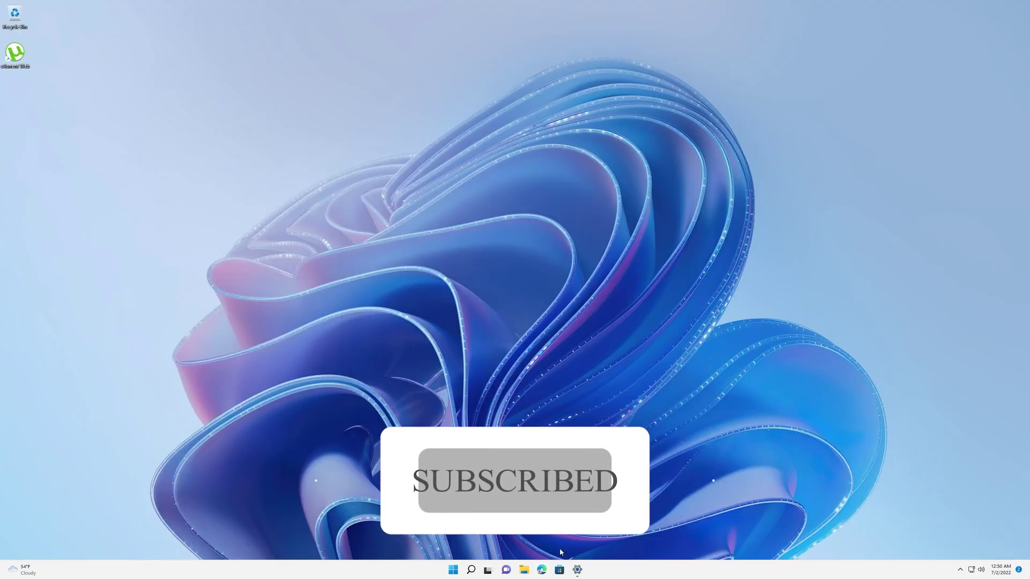
- Launch Microsoft Edge with Profile 3
left_click(541, 571)
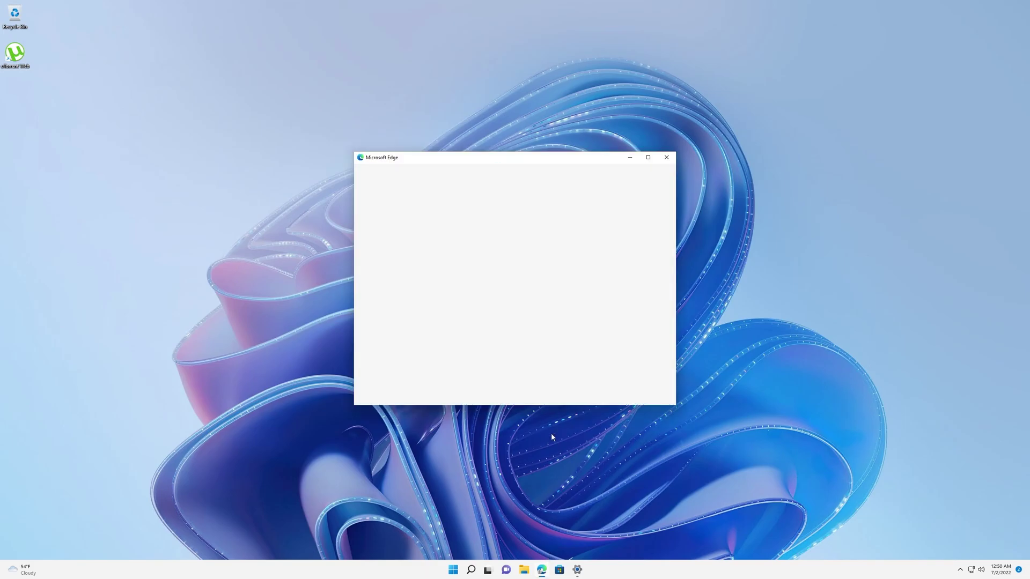
left_click(649, 156)
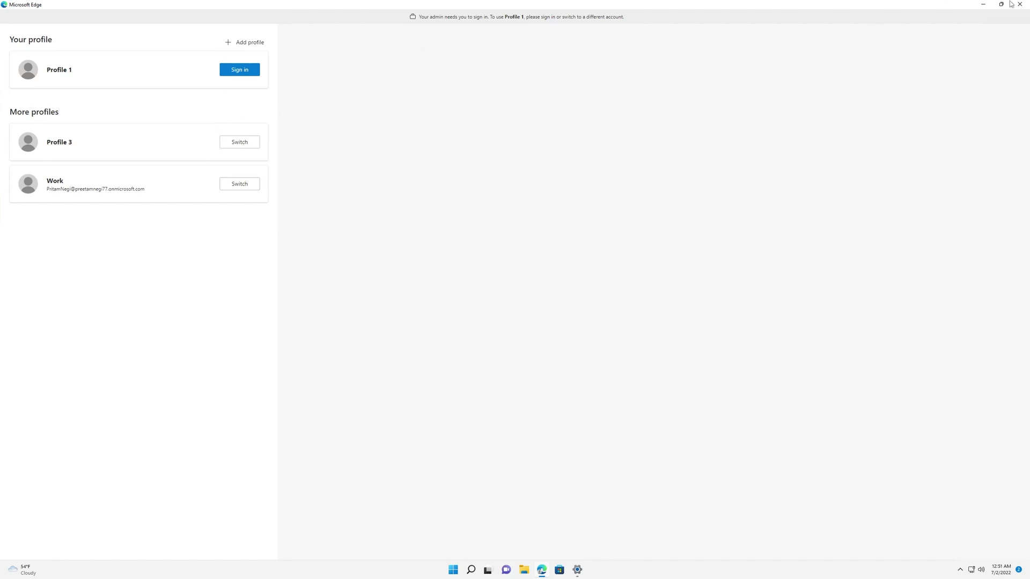
left_click(97, 154)
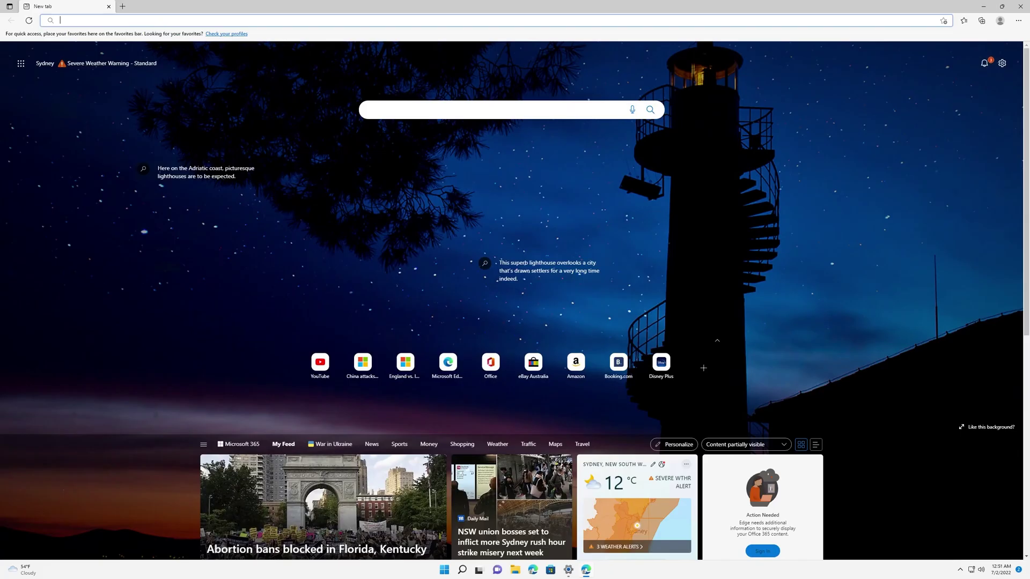
- Search Bing for 'speedtest ookla' and open the Speedtest by Ookla result
type("speedtest ookla")
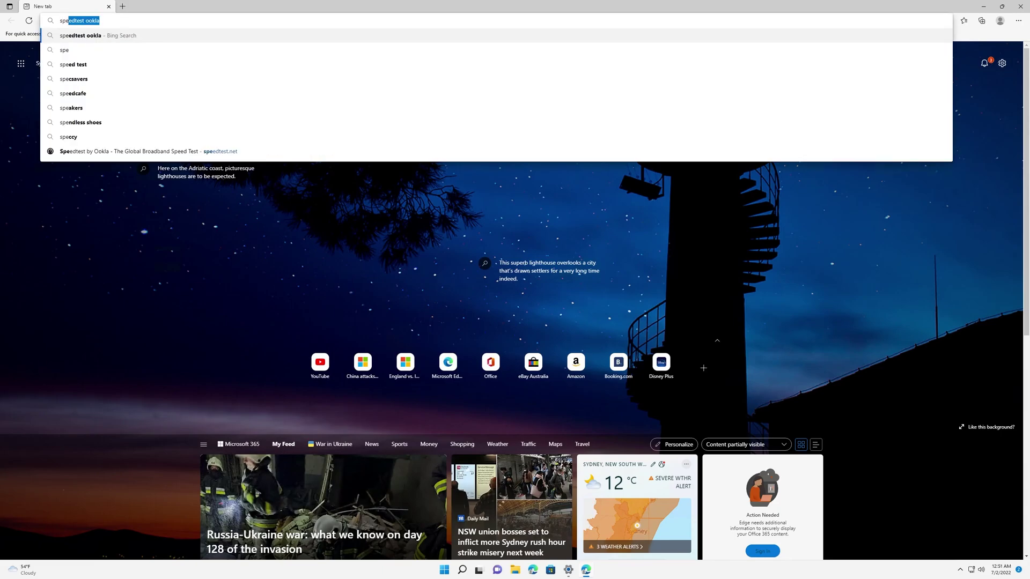
key("Return")
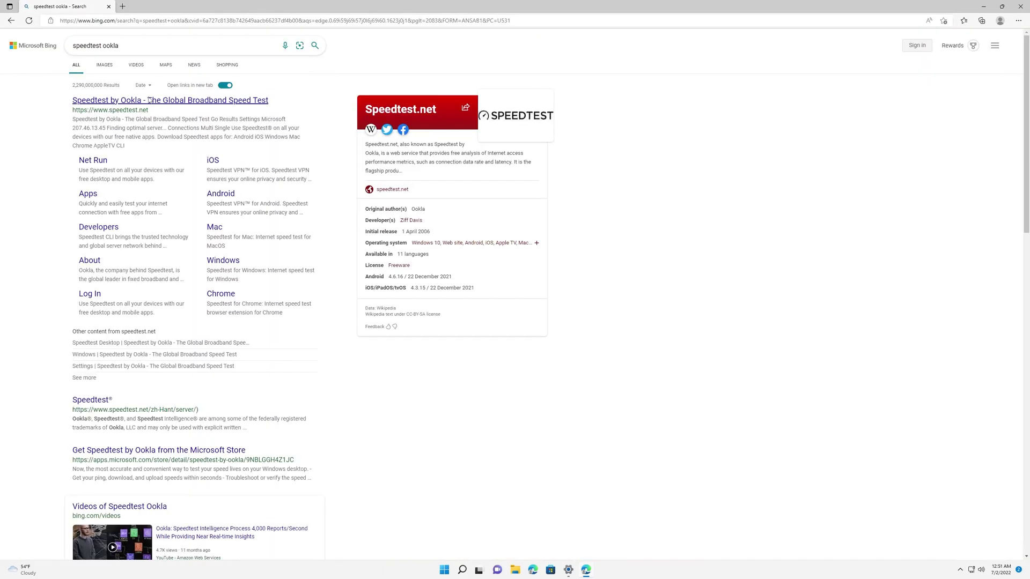
left_click(150, 100)
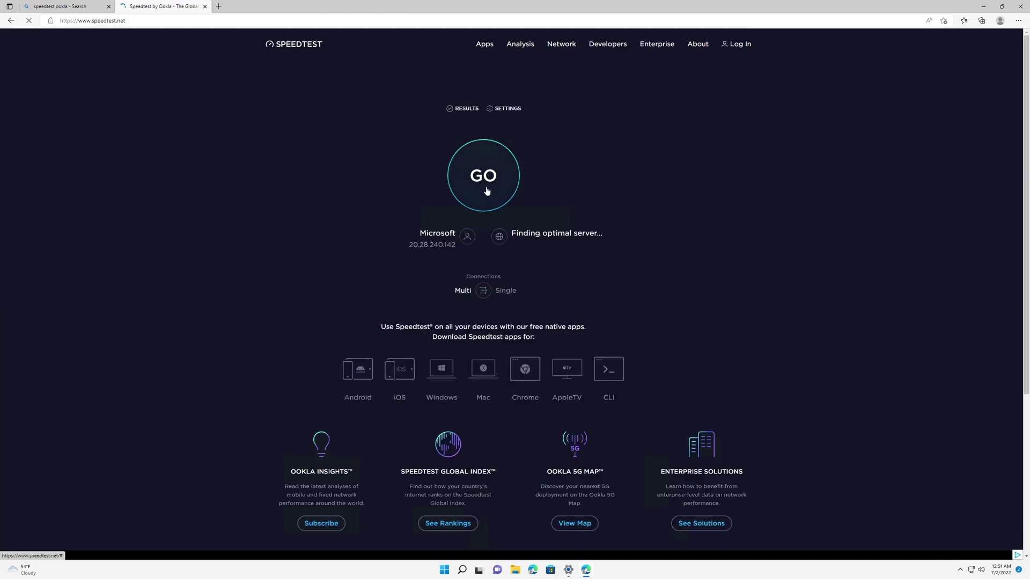
- Run the speed test, getting 653.29 Mbps down, 1061.36 Mbps up and 2 ms ping
left_click(486, 191)
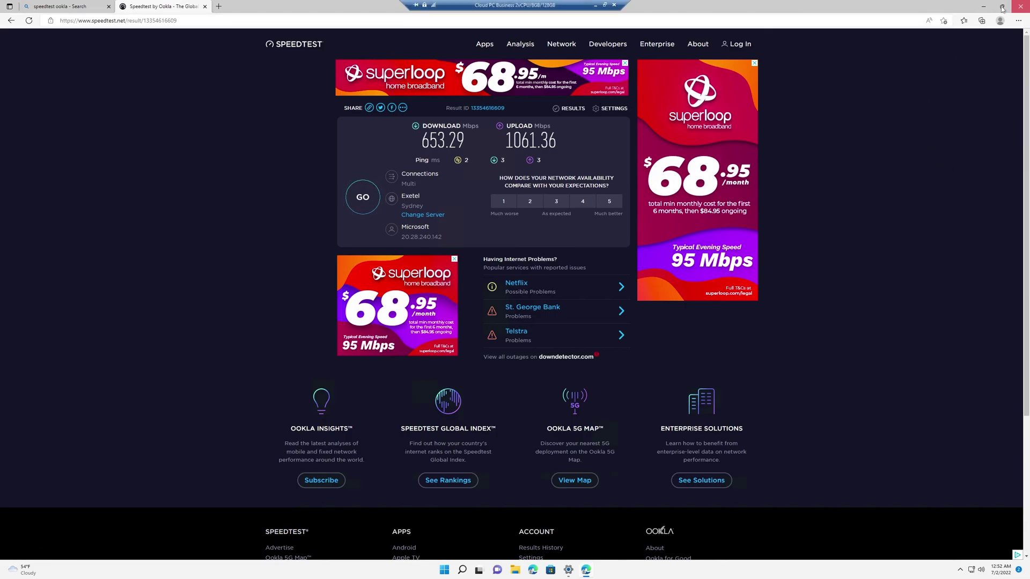
- Close the Edge window showing the speed test result
left_click(1021, 5)
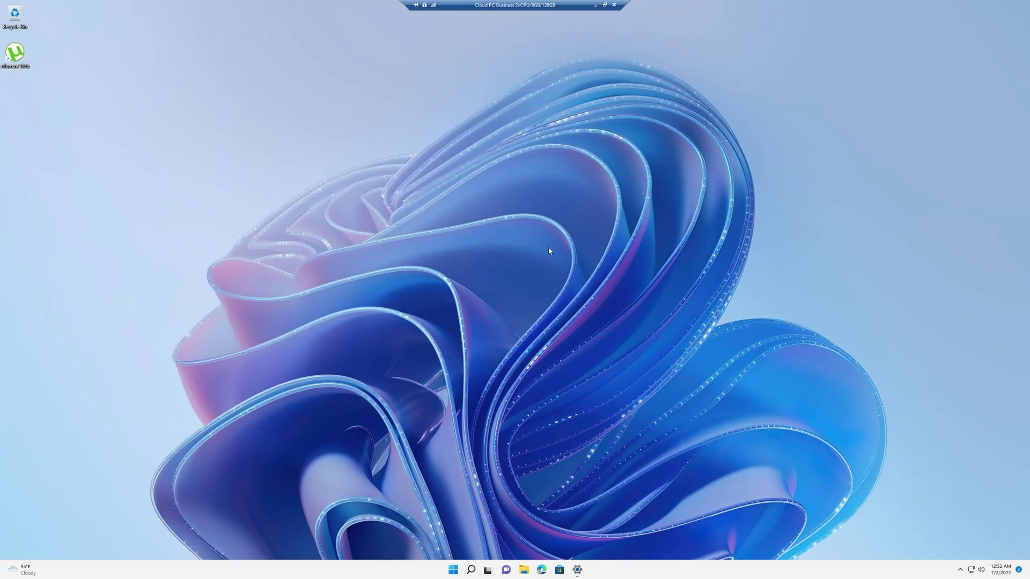